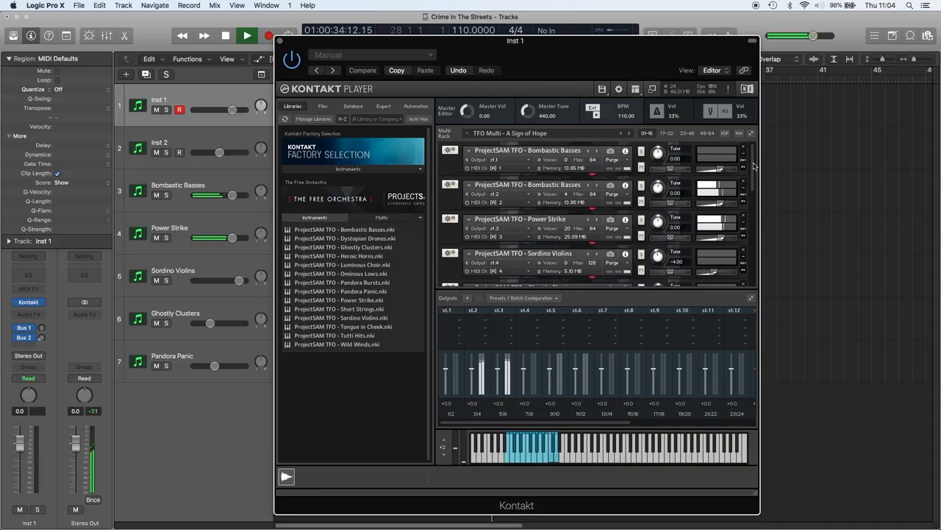
drag(754, 166, 757, 200)
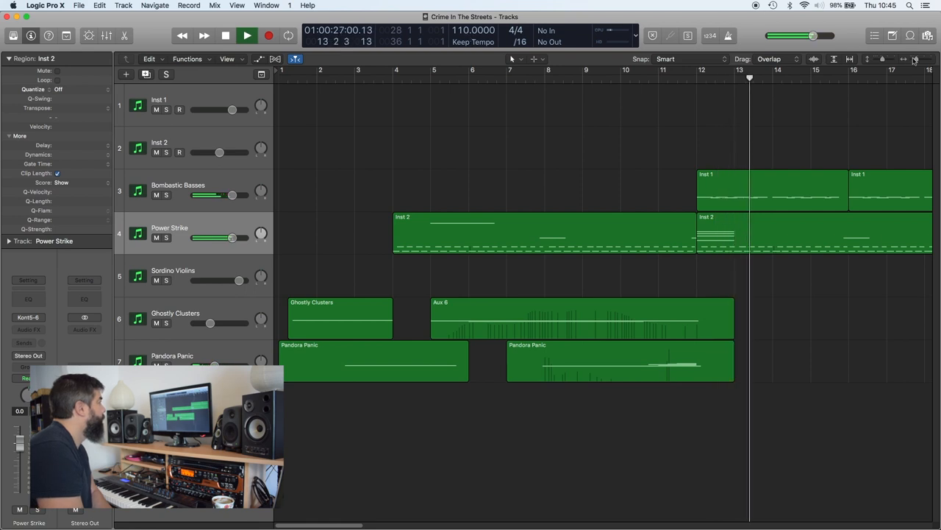
Zoom out horizontally so the whole arrangement from bar 1 past bar 33 fits on screen
drag(916, 60, 912, 61)
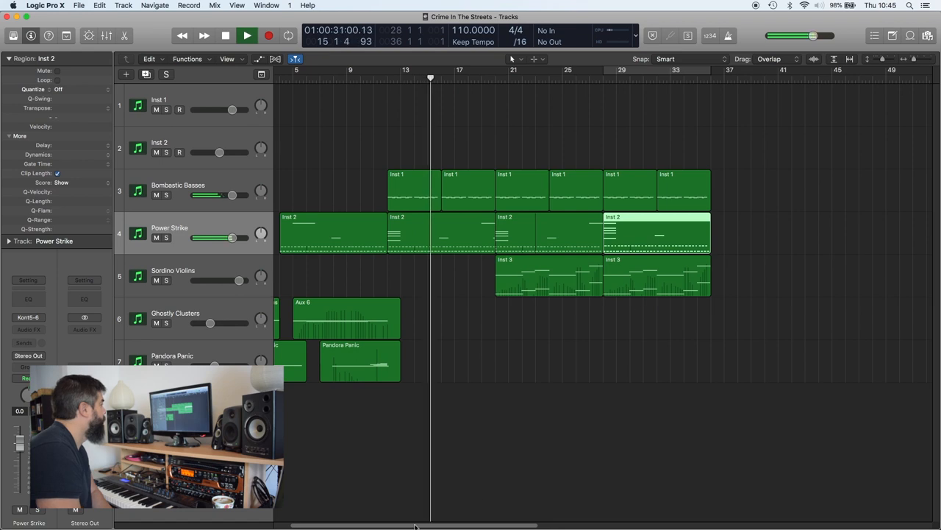
drag(419, 524, 394, 524)
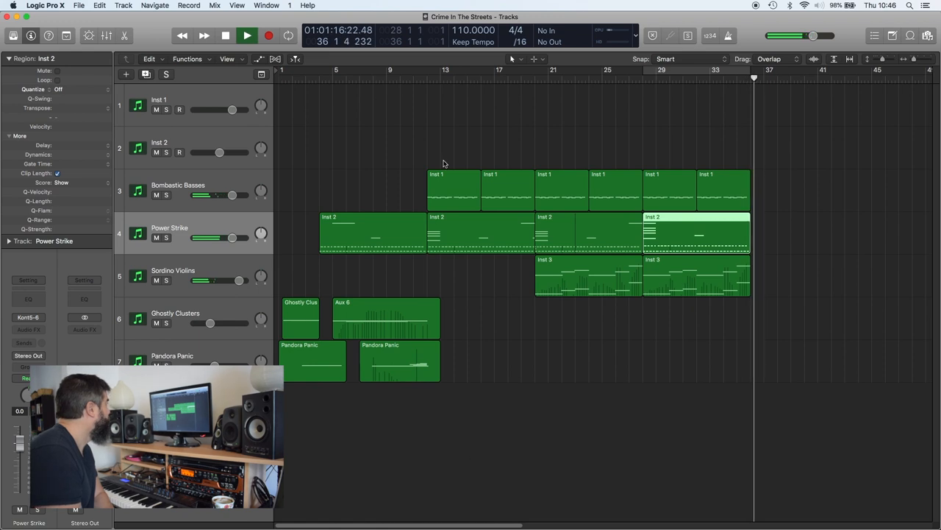
Stop playback and send the playhead back to bar 1
click(226, 35)
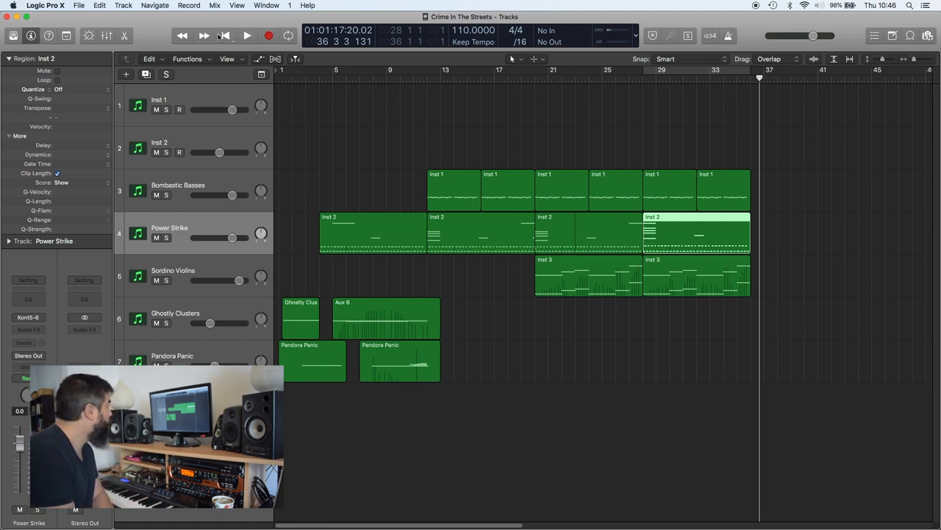
click(223, 36)
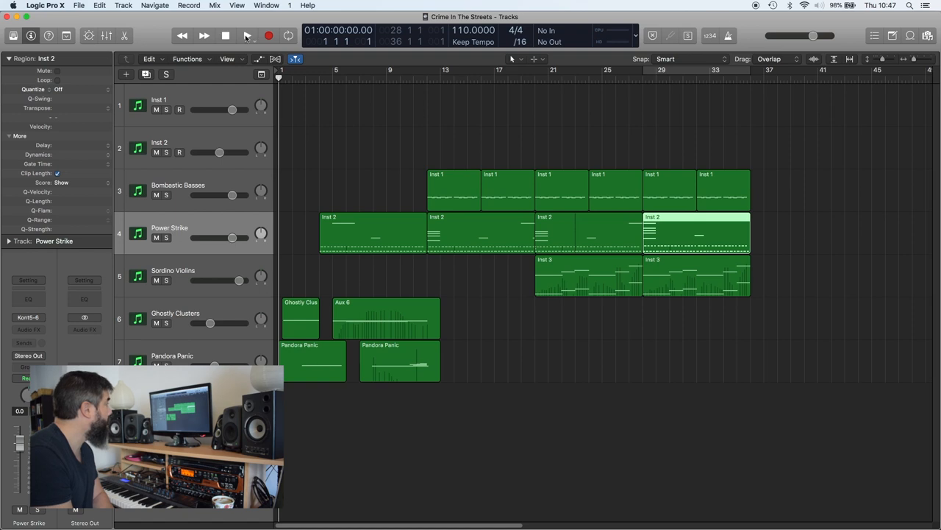
Audition the arrangement briefly, then solo Power Strike and play it from around bar 4
click(247, 36)
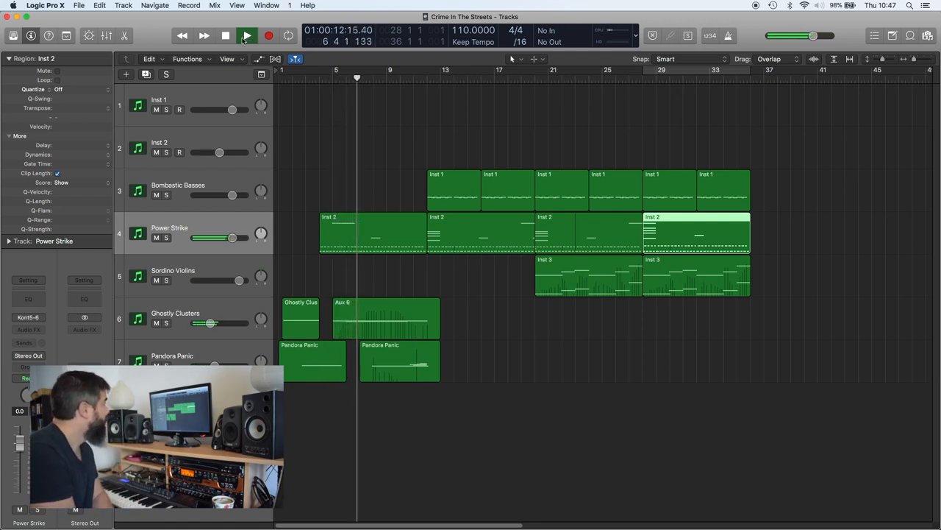
click(227, 35)
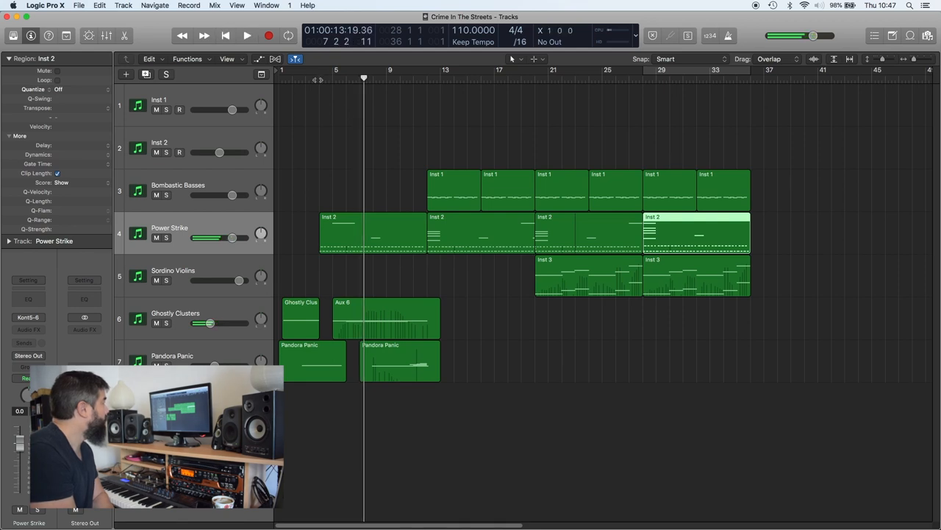
click(318, 80)
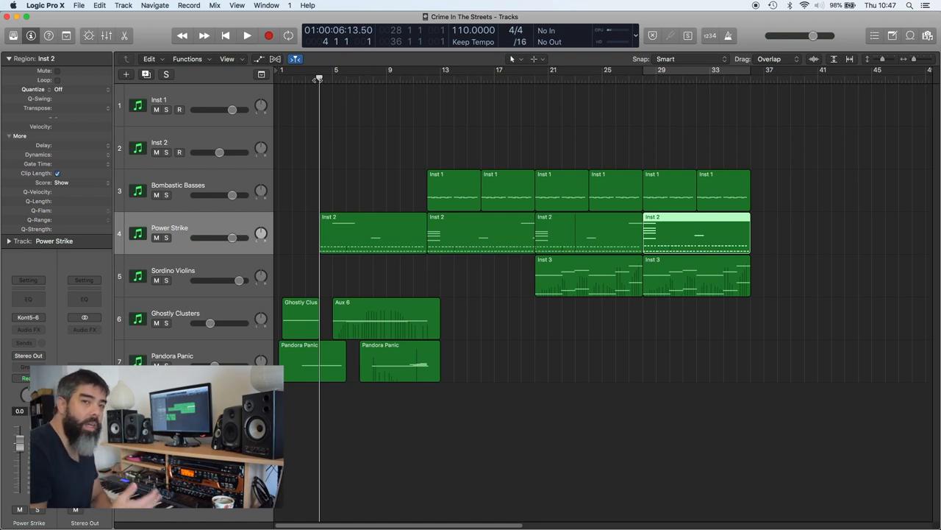
click(166, 237)
click(247, 36)
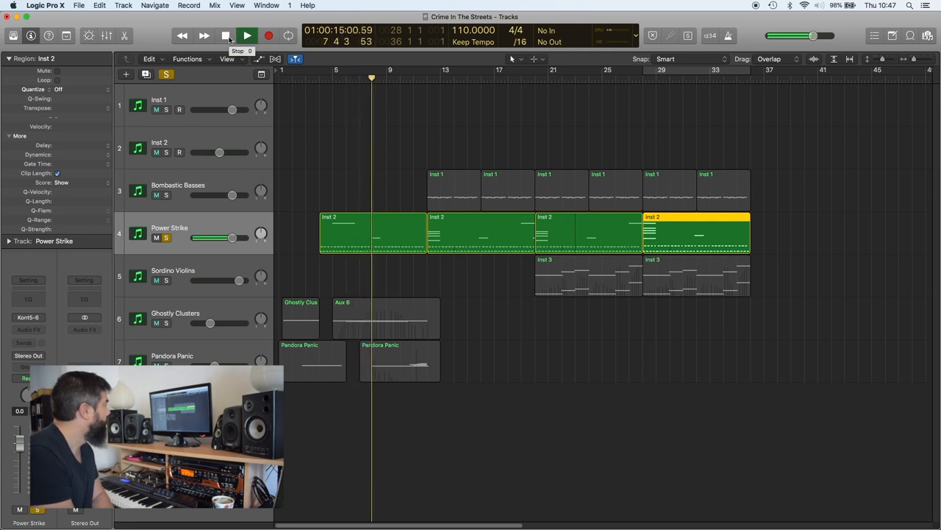
Stop playback, clear all soloing, and select the first Inst 2 region on Power Strike
click(226, 35)
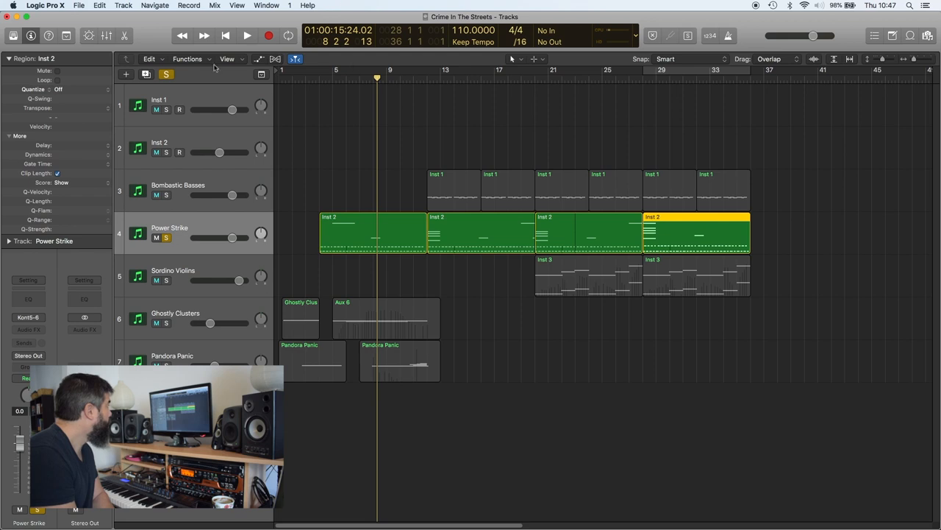
click(166, 75)
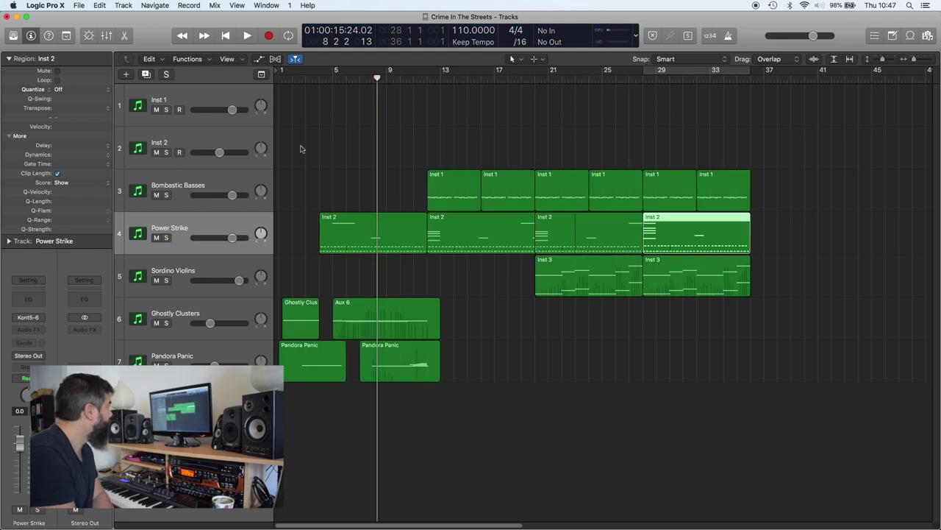
click(378, 238)
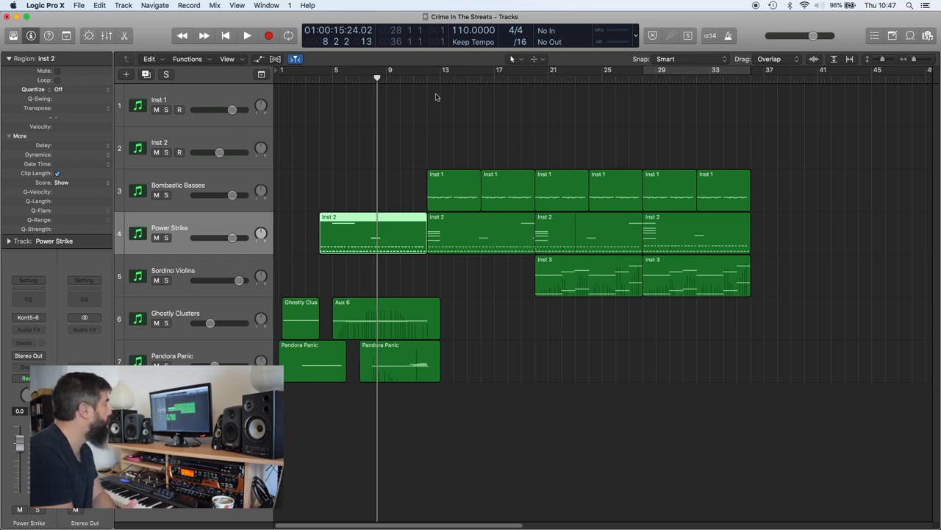
Check bars 11–12, then solo Ghostly Clusters and play it from bar 1
click(416, 79)
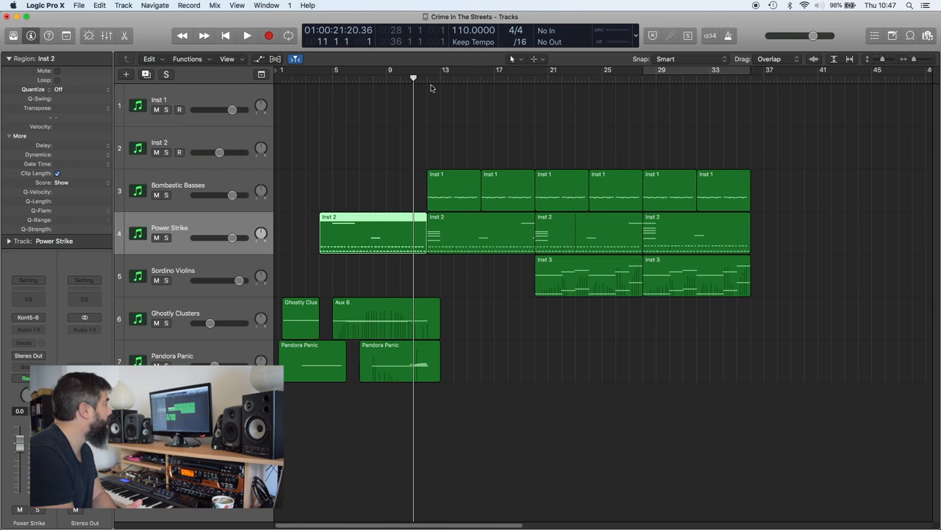
click(425, 80)
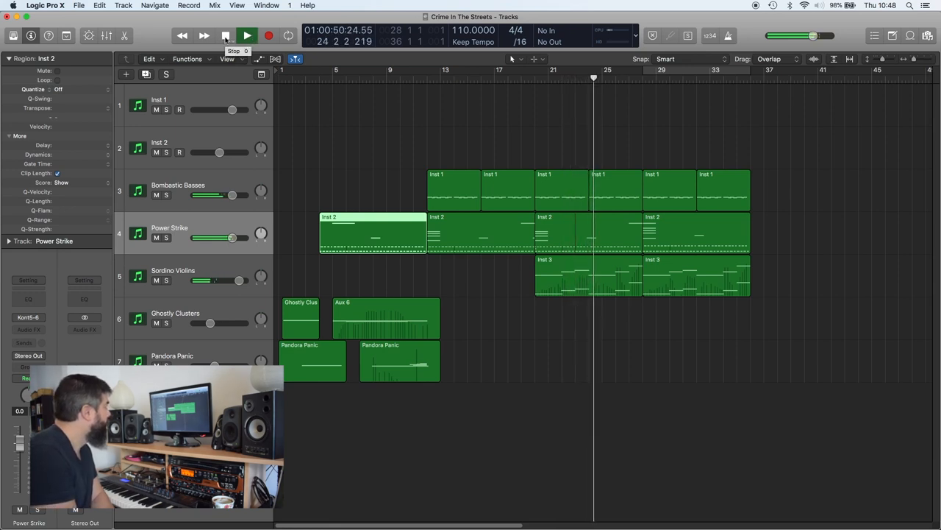
click(226, 35)
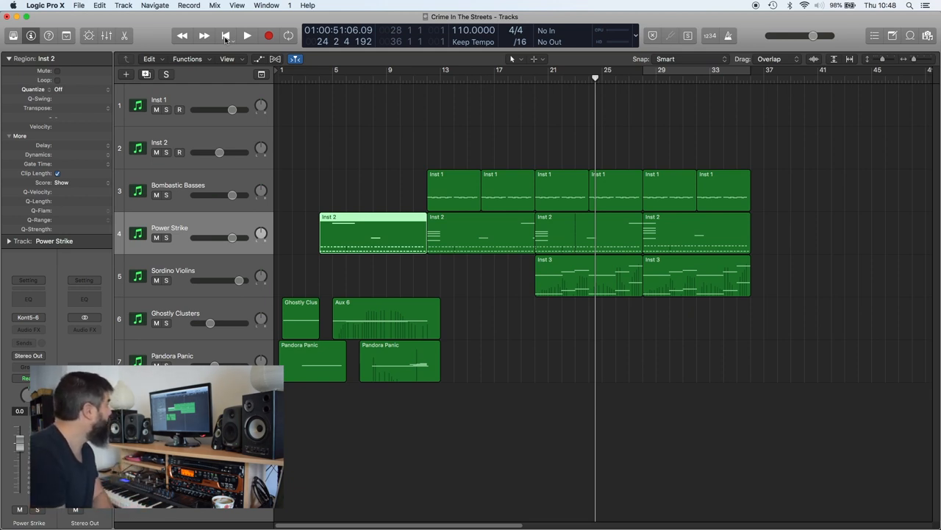
click(289, 80)
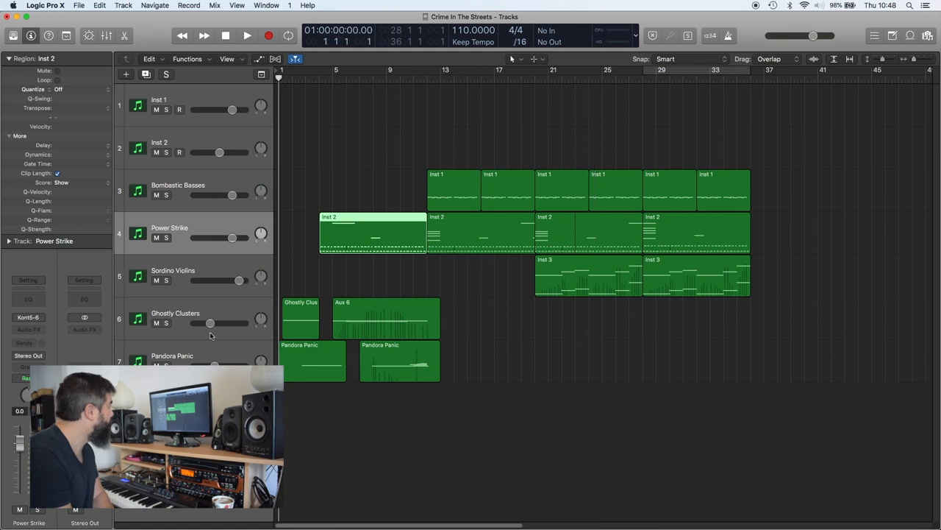
click(167, 324)
click(247, 35)
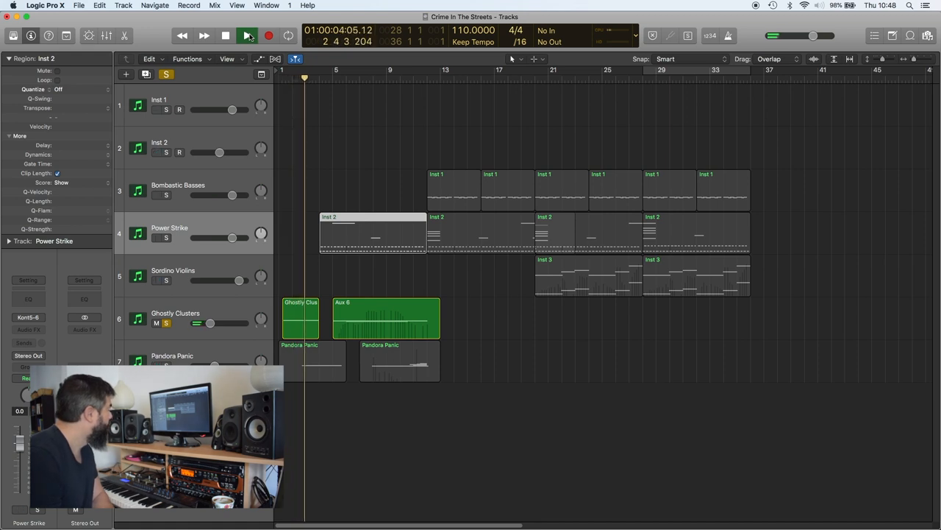
click(227, 36)
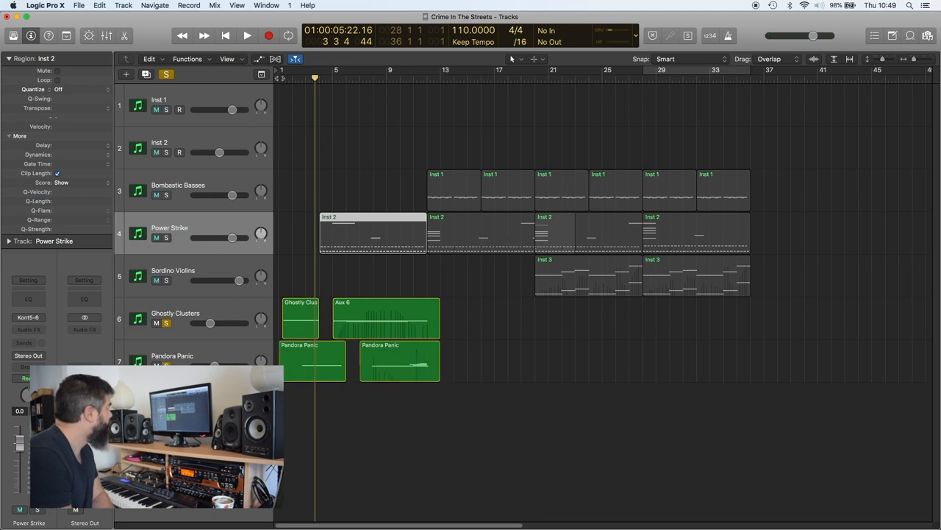
click(248, 35)
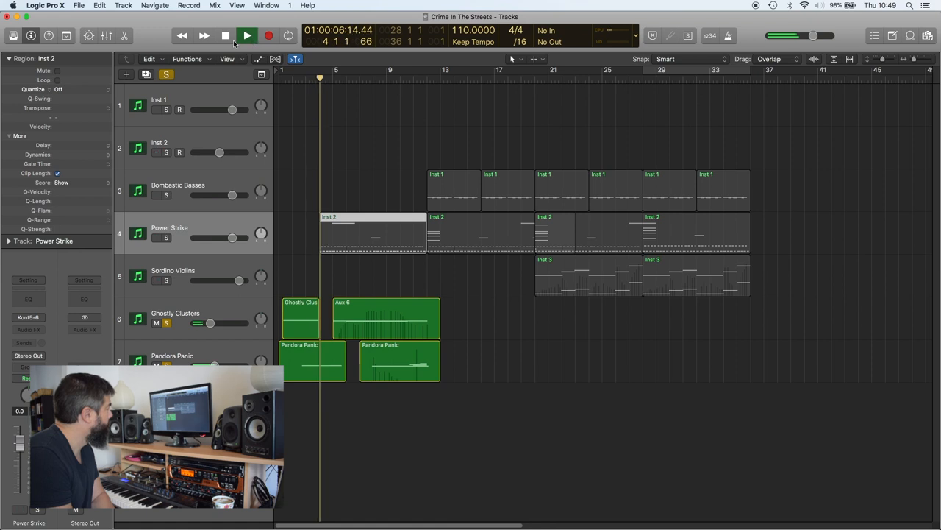
click(227, 36)
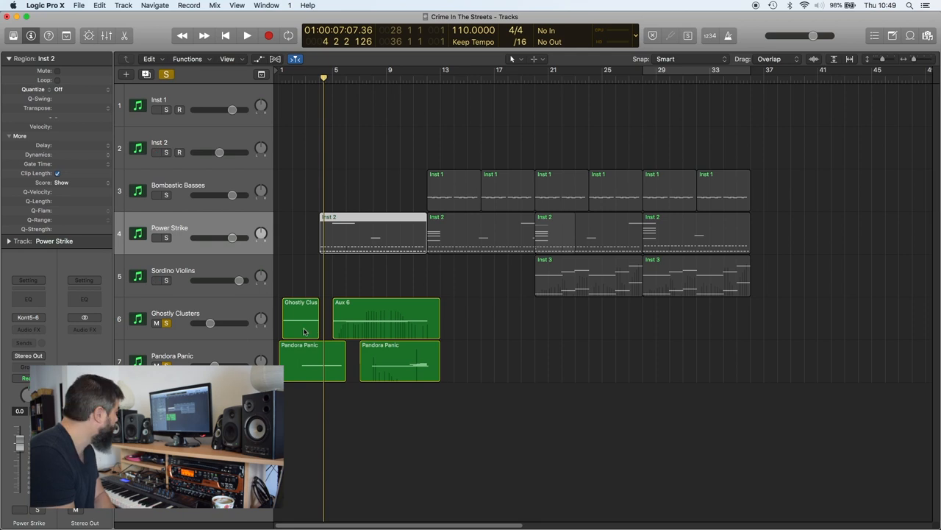
Unsolo Ghostly Clusters and play the full arrangement from bar 1, then stop
click(166, 324)
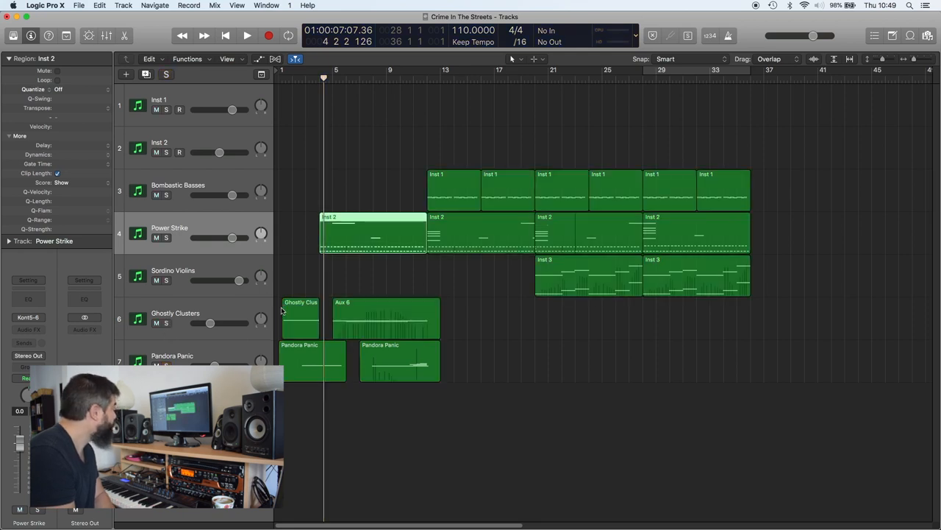
click(292, 77)
click(278, 77)
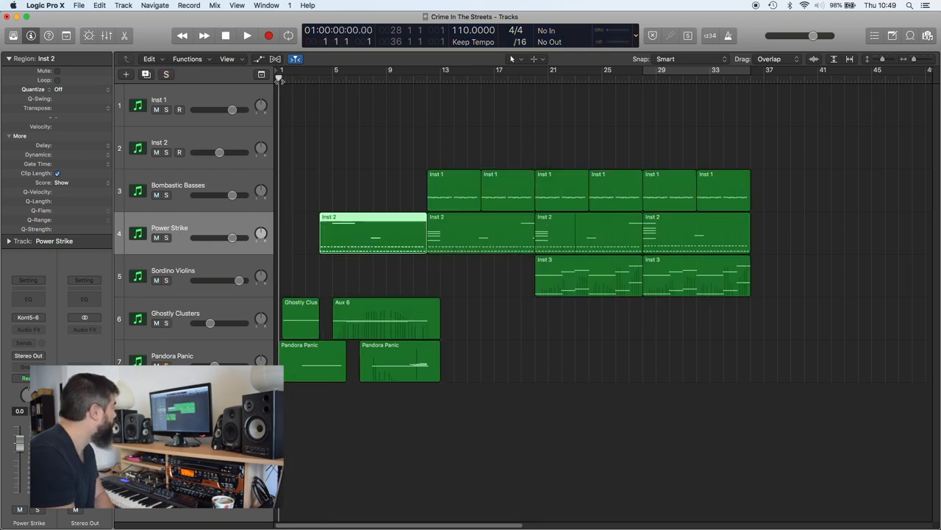
click(250, 38)
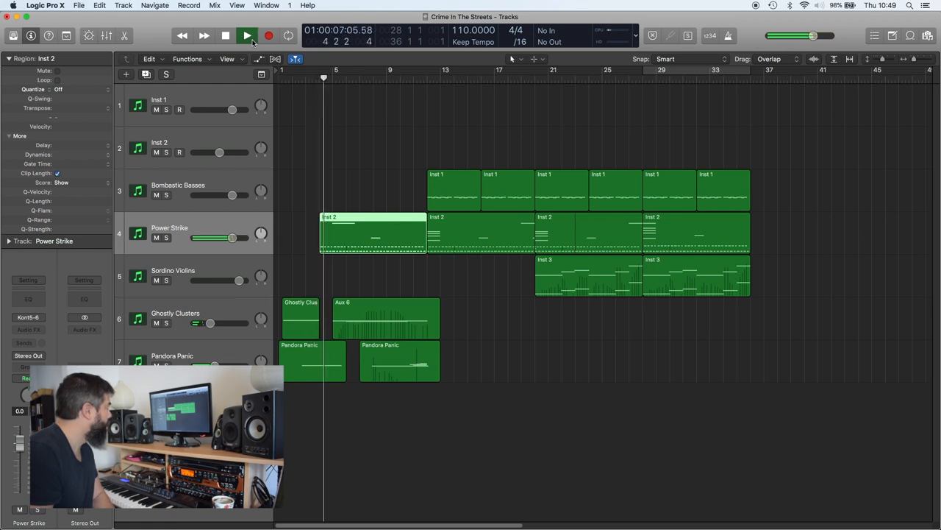
click(228, 36)
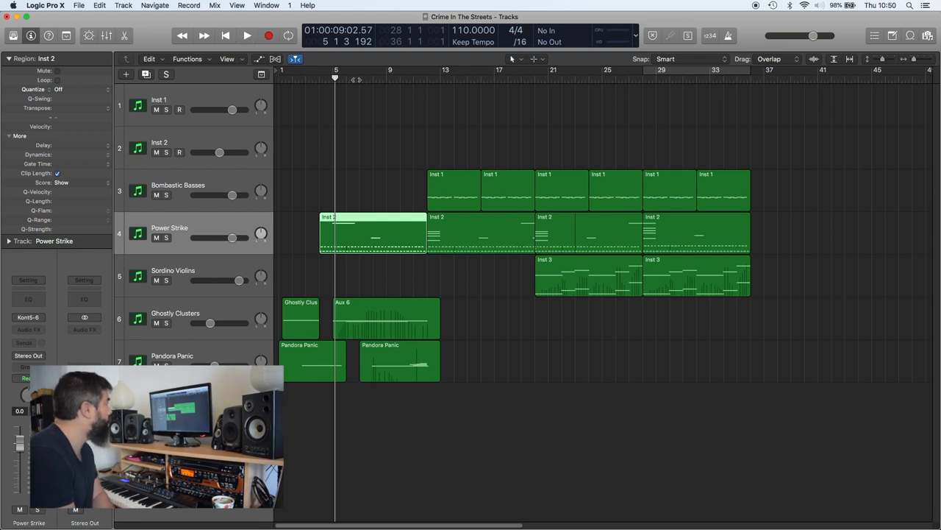
click(307, 80)
click(156, 324)
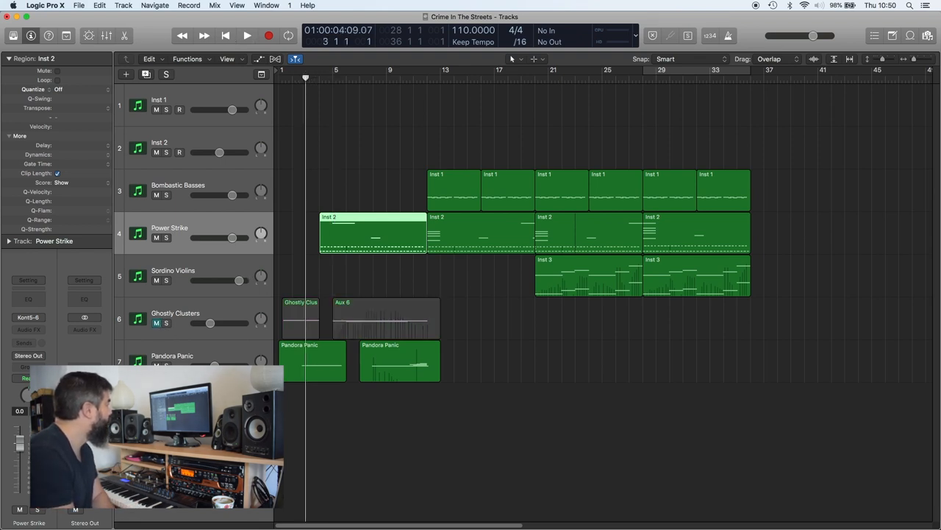
click(248, 36)
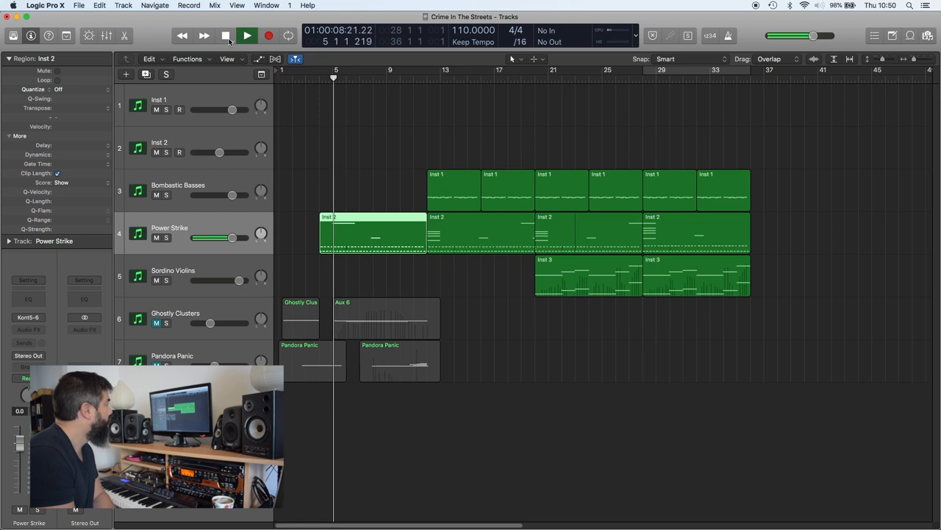
click(227, 36)
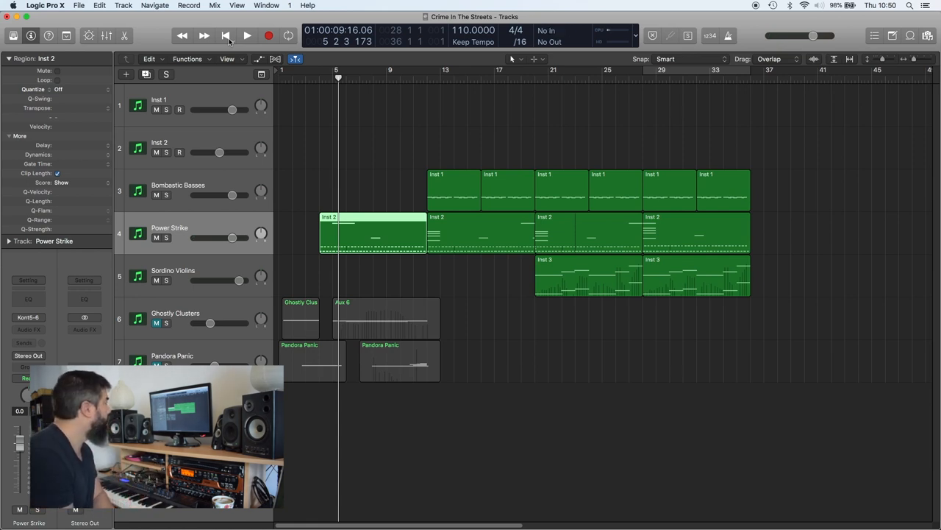
click(155, 323)
click(156, 365)
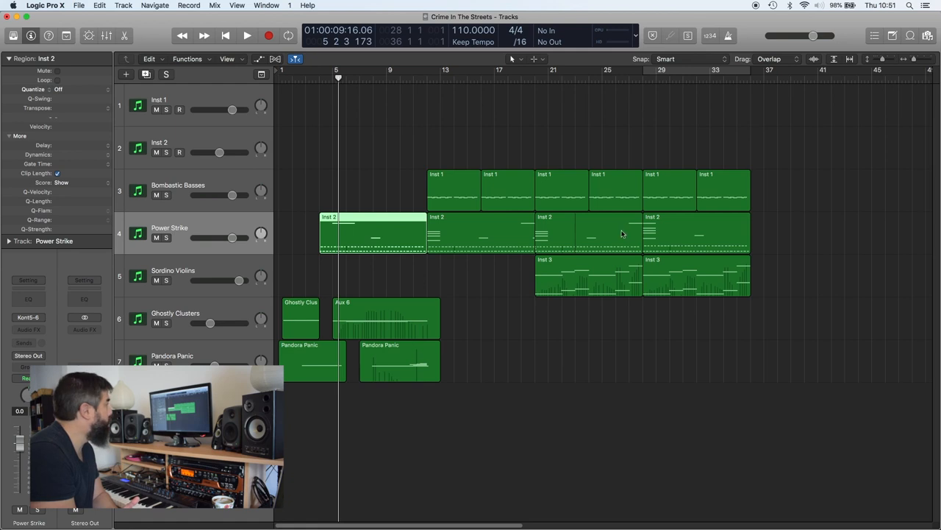
click(683, 69)
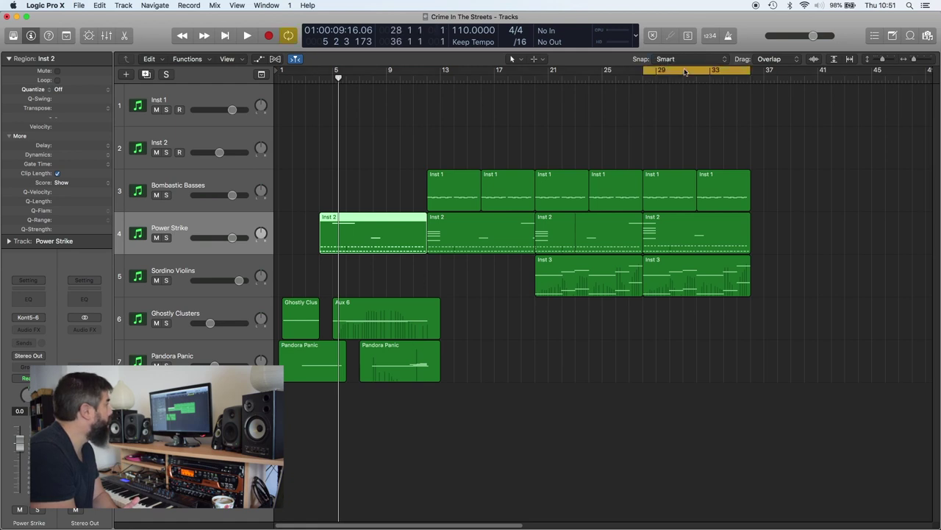
click(248, 36)
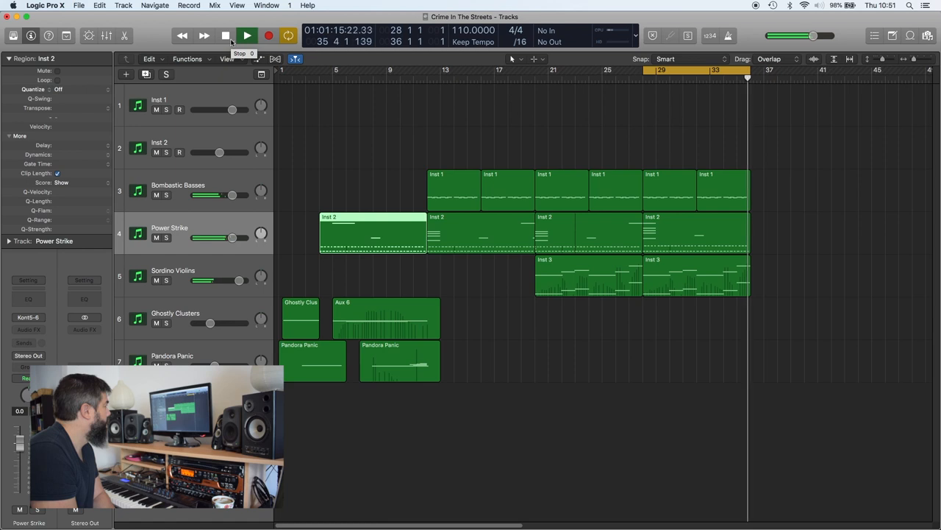
click(231, 42)
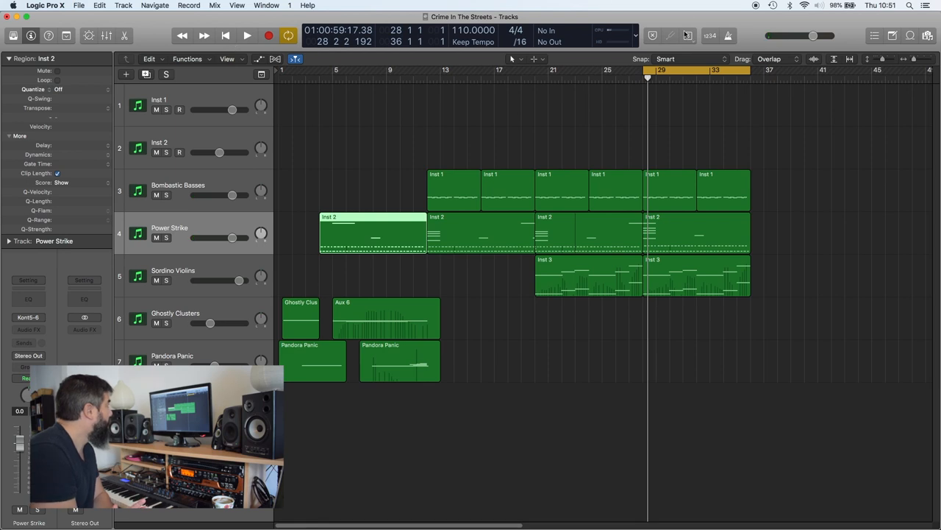
click(734, 68)
Move the playhead back to bar 1 via the ruler
click(281, 74)
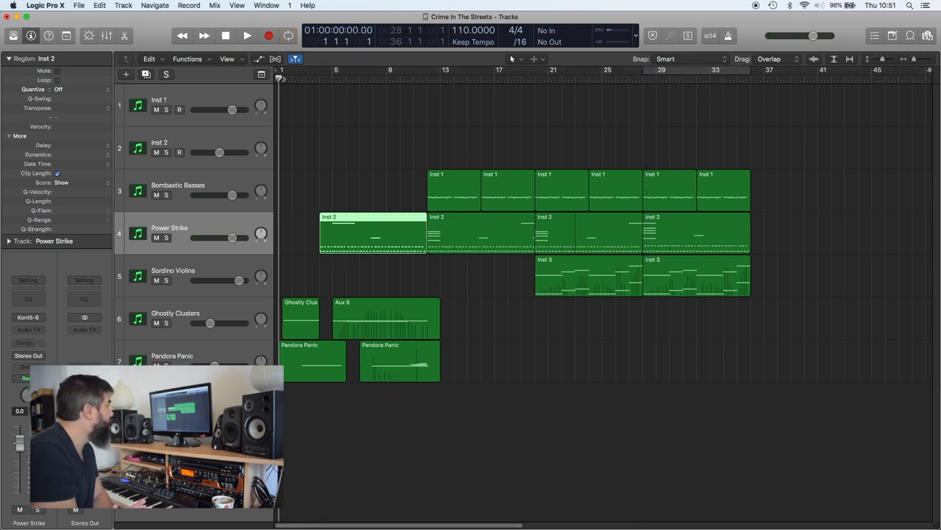